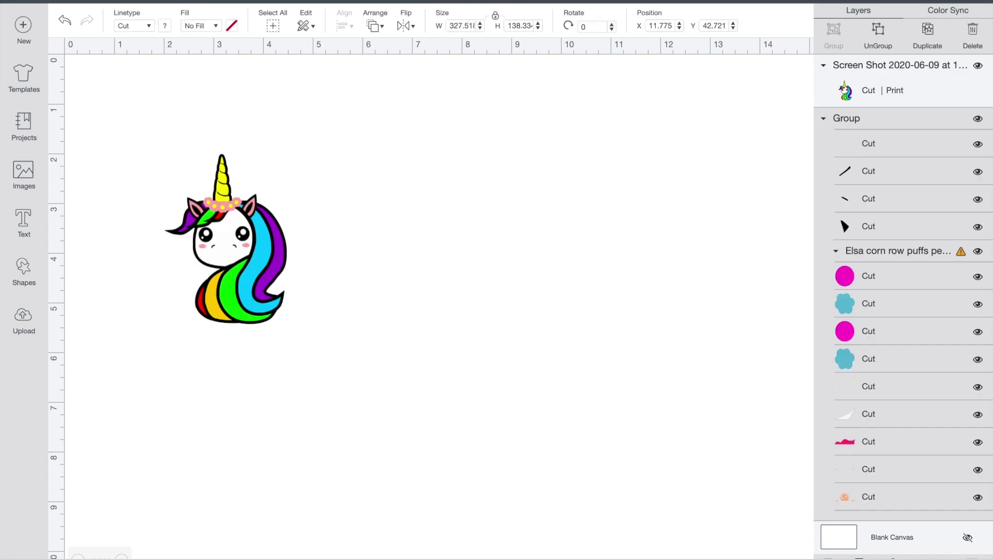
- Hide the unicorn screenshot layer and enlarge the peeking girl artwork to about 45.5 by 19.2 inches
click(977, 67)
scroll(569, 290, down, 7)
click(77, 557)
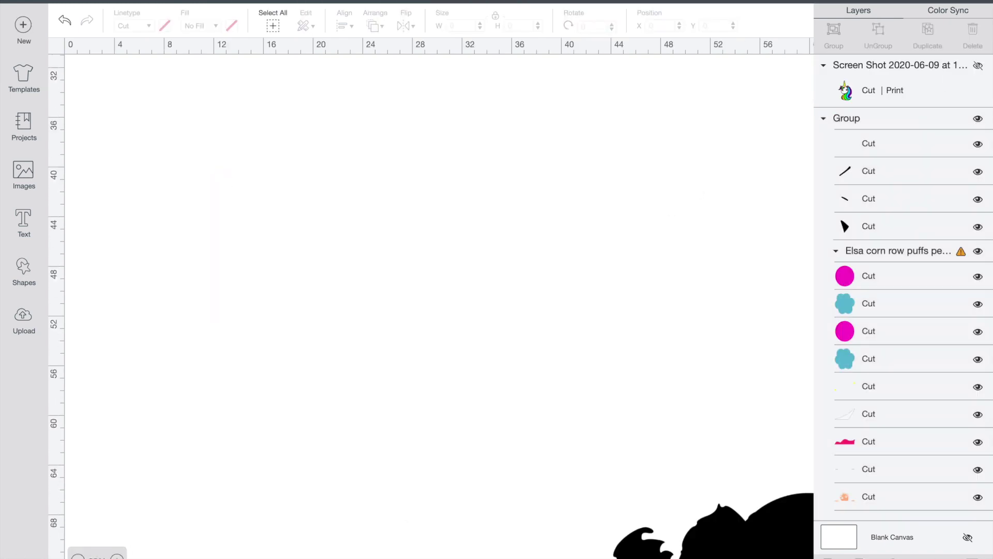
click(77, 557)
click(750, 543)
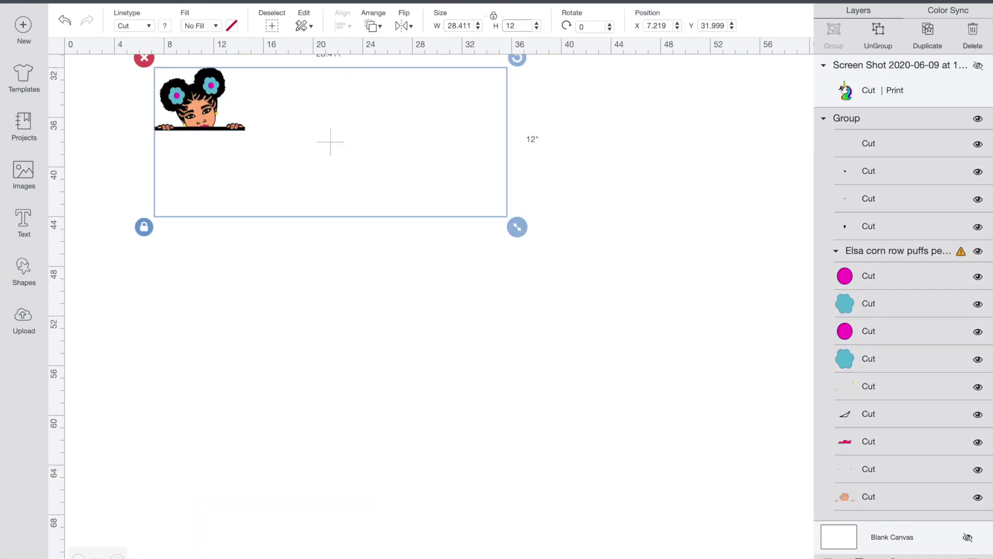
drag(517, 227, 730, 316)
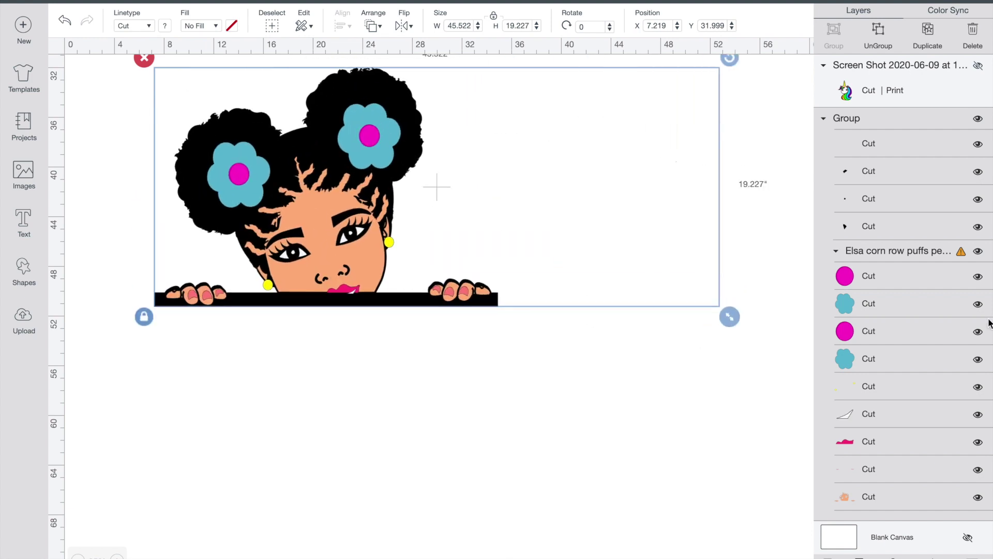
- Hide the pink circle at the center of the flower on the girl's higher hair puff
scroll(872, 311, down, 5)
click(978, 111)
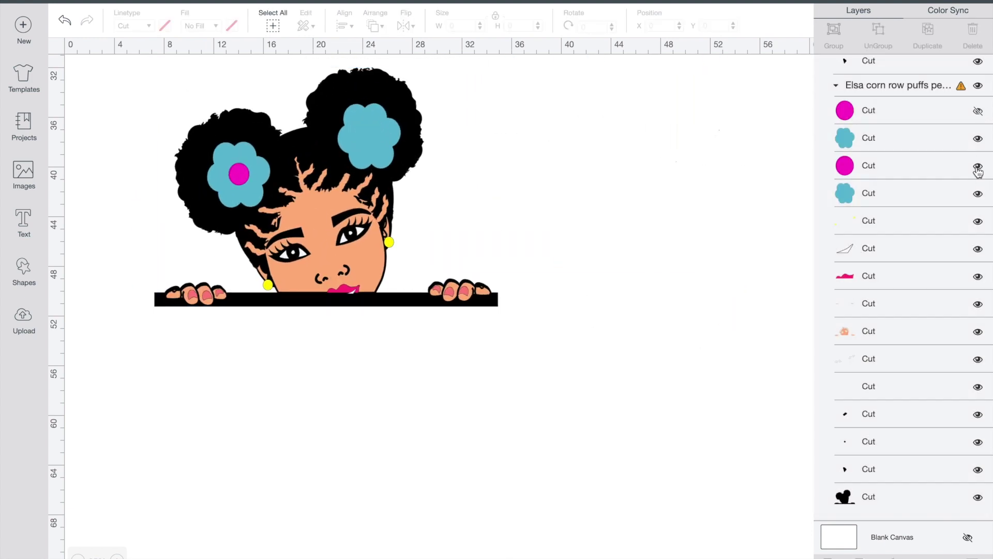
click(977, 166)
- Paste two copies of the unicorn image and place one on the flower of the higher hair puff
right_click(865, 168)
click(880, 115)
key(super+v)
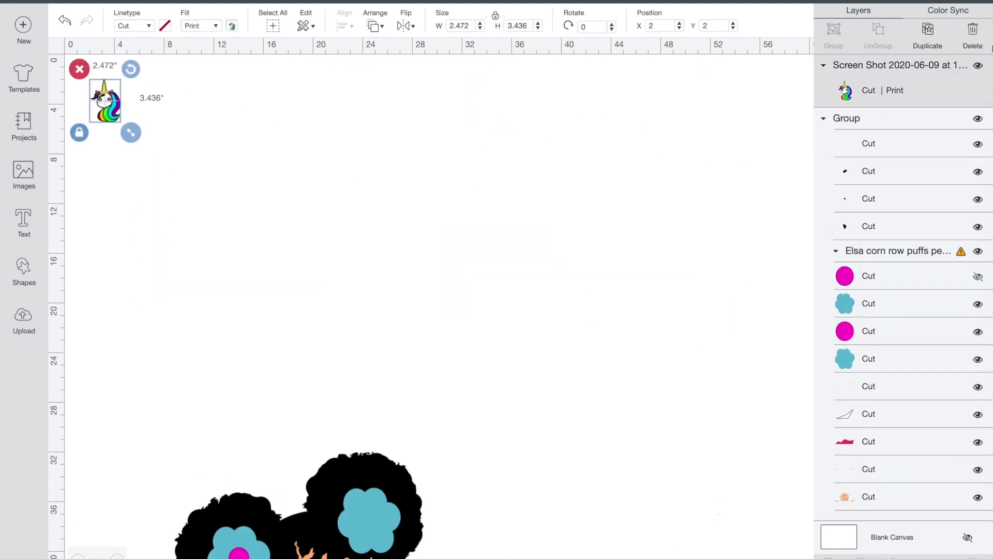
key(super+v)
scroll(414, 271, down, 2)
scroll(415, 272, up, 1)
drag(111, 61, 272, 230)
drag(111, 62, 366, 470)
- Hide the remaining pink flower center and place the other unicorn on the lower hair puff's flower
click(314, 383)
click(977, 347)
drag(272, 228, 247, 506)
click(587, 481)
scroll(587, 481, down, 5)
drag(245, 248, 243, 243)
click(559, 268)
- Recolor the girl's skin layer, including face and hands, to brown
scroll(849, 429, down, 5)
click(849, 431)
click(164, 29)
click(284, 169)
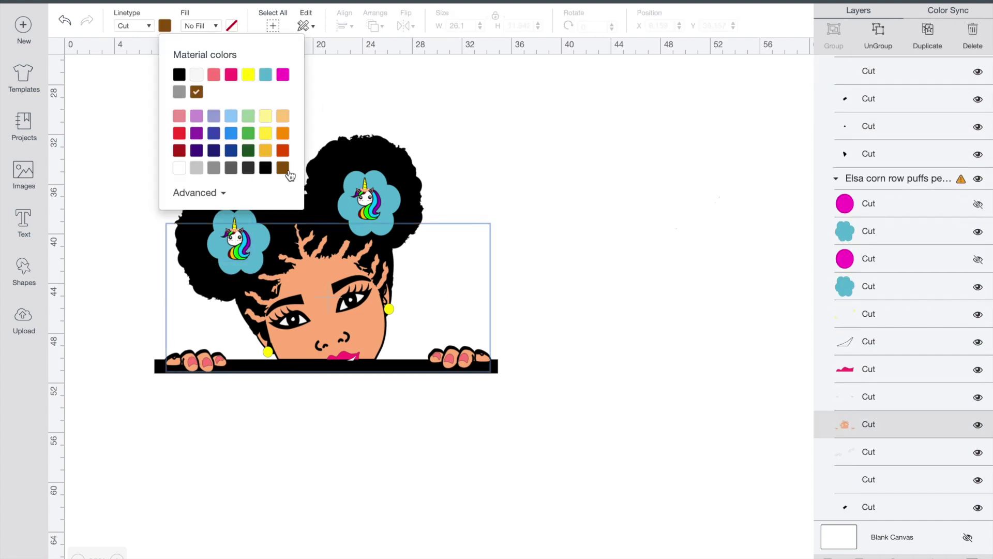
click(495, 186)
click(589, 339)
- Group the two unicorns with the girl artwork and shift the group slightly to the right on the canvas
scroll(589, 339, up, 2)
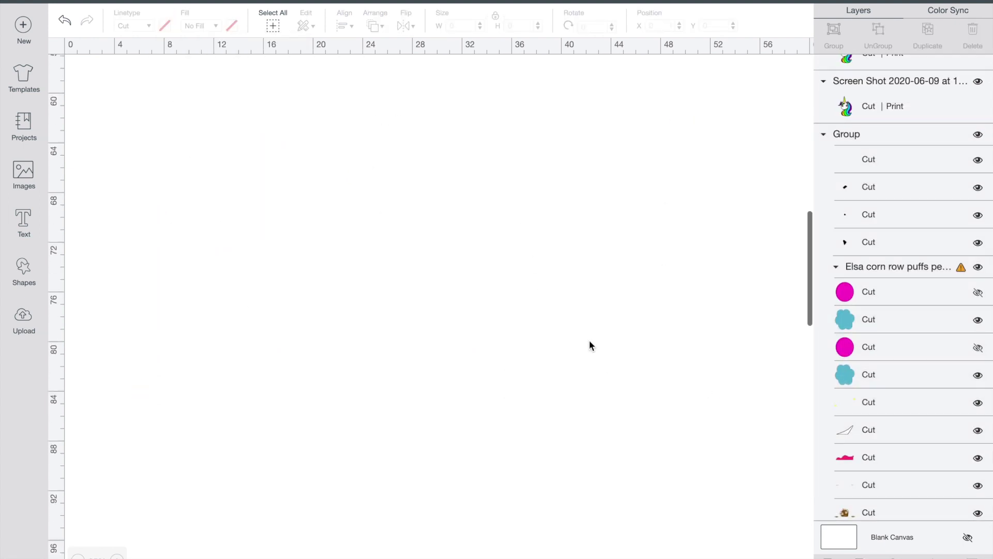
click(290, 264)
click(554, 101)
click(416, 241)
click(859, 558)
click(217, 67)
click(64, 21)
drag(98, 71, 384, 296)
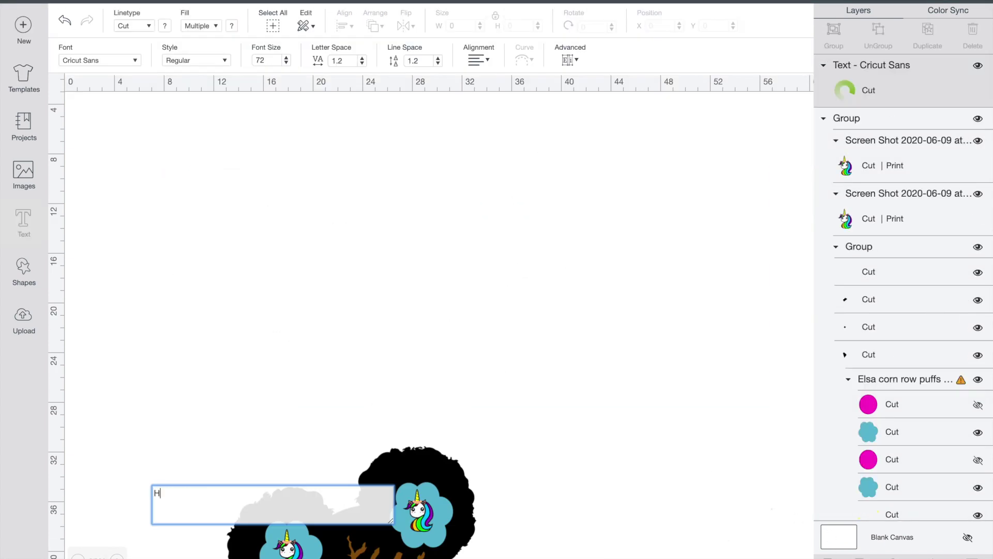
- Add text reading Happy Birthday plus the child's first name, with the girl artwork moved above it
text(Happy Birthday Raegan)
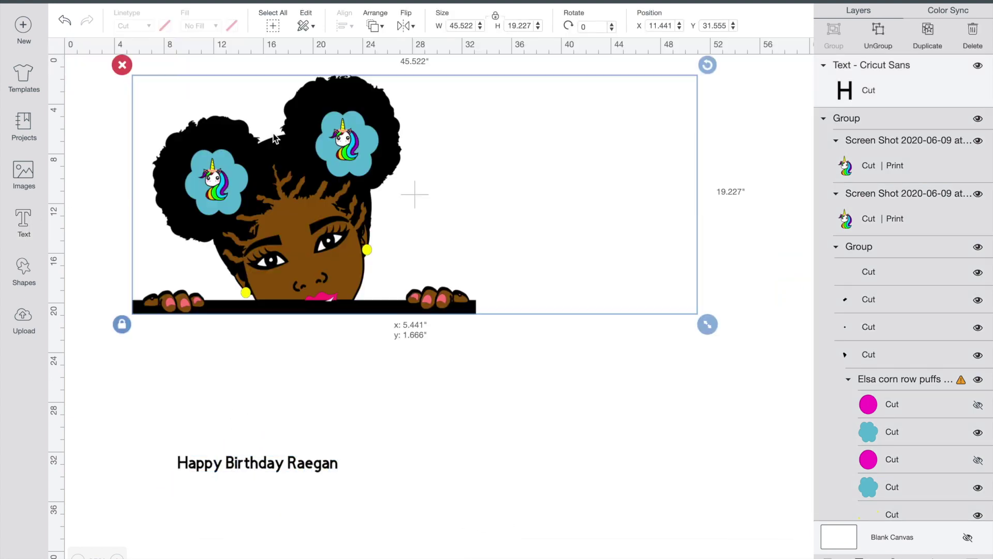
drag(432, 195, 457, 297)
click(255, 467)
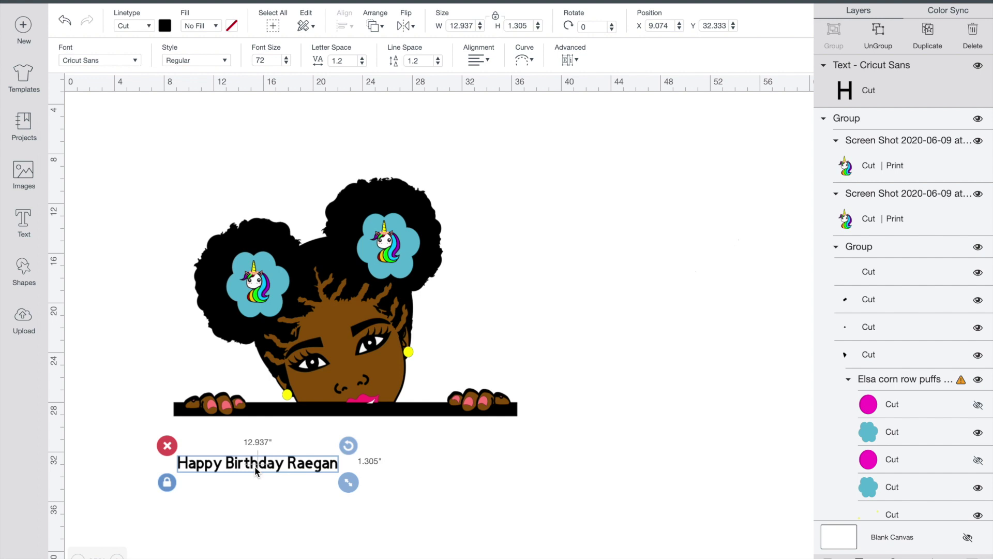
- Recolor both hair flower layers from blue to purple
click(879, 431)
click(164, 25)
click(879, 487)
click(165, 26)
click(214, 92)
click(592, 153)
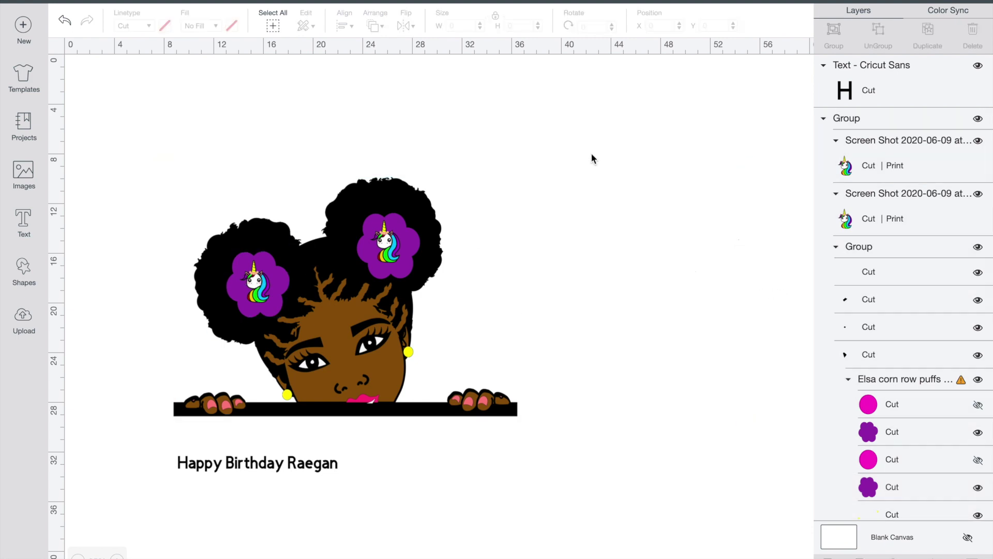
- Move the birthday text above the girl's head and enlarge it to about 16.7 inches wide
drag(262, 465, 219, 85)
click(216, 89)
click(200, 94)
click(202, 94)
click(220, 93)
click(309, 93)
click(309, 93)
click(259, 90)
click(265, 97)
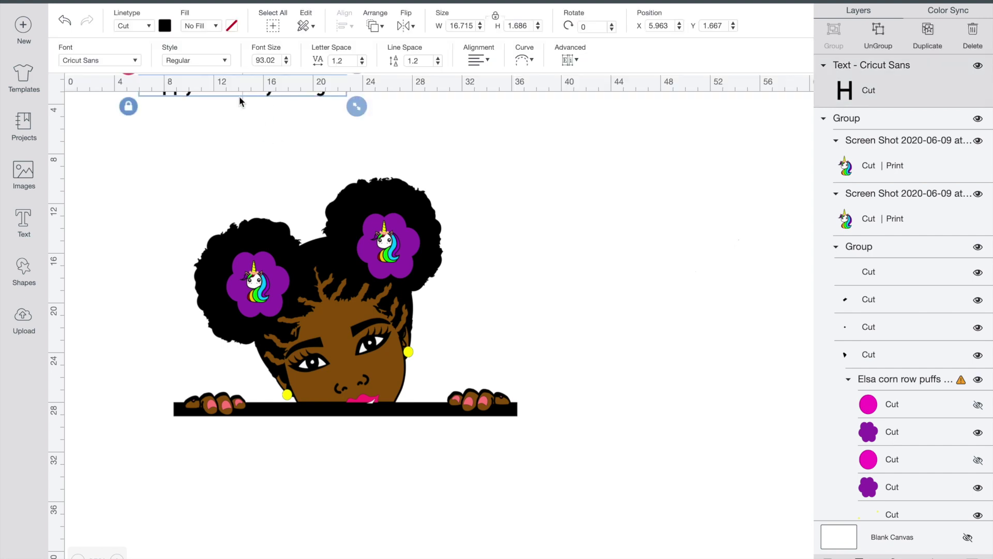
- Enlarge the birthday text to about 25.2 inches wide and position it just above the hair puffs
drag(357, 107, 399, 111)
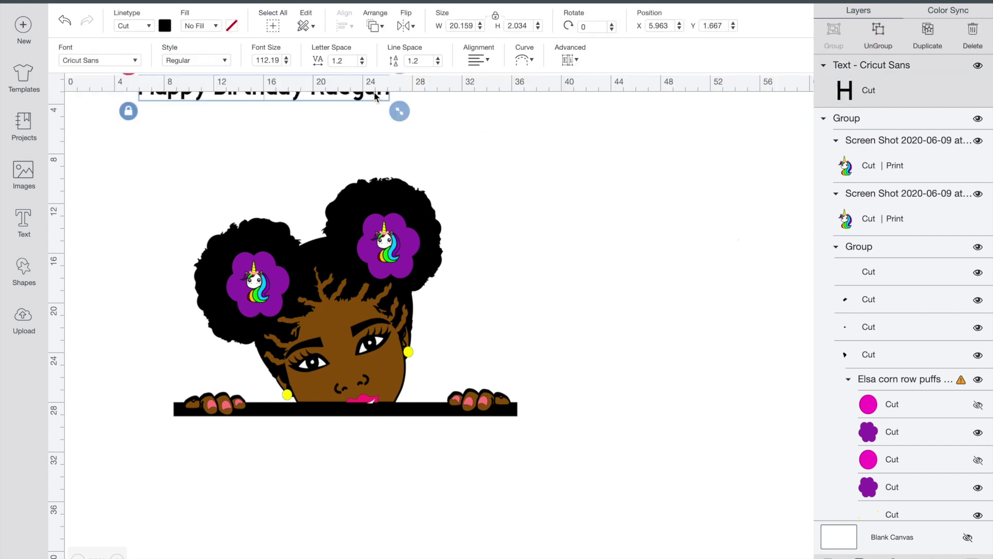
click(308, 100)
click(297, 104)
drag(399, 111, 461, 116)
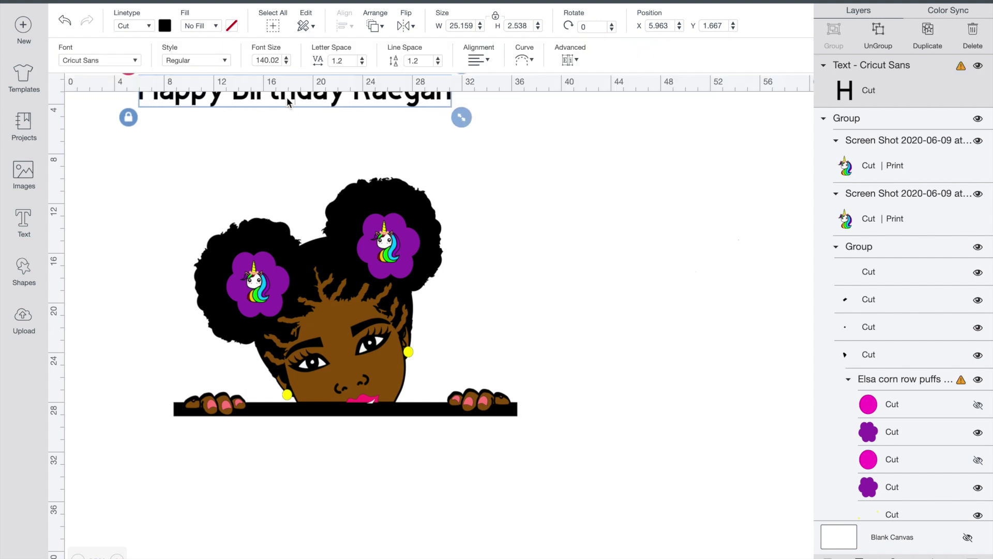
click(282, 104)
drag(281, 107, 334, 171)
click(359, 168)
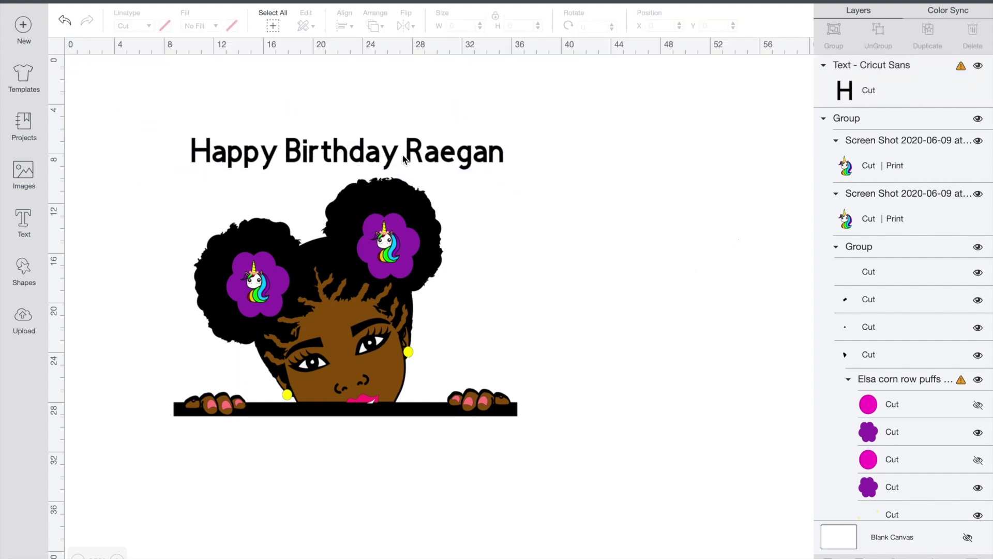
- Remove the child's name from the birthday text and center Happy and Birthday on two lines
double_click(463, 159)
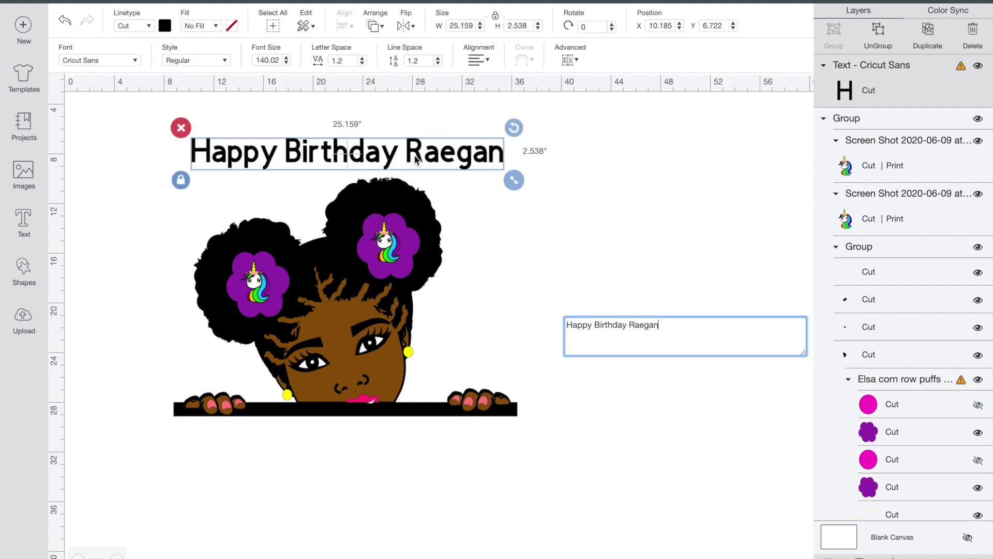
key(BackSpace)
key(BackSpace)
key(BackSpace)
key(BackSpace)
key(BackSpace)
key(BackSpace)
key(Return)
click(475, 59)
click(503, 92)
- Try the system font PilGi on the Happy Birthday text
click(135, 60)
click(559, 28)
scroll(373, 290, down, 10)
scroll(373, 318, down, 15)
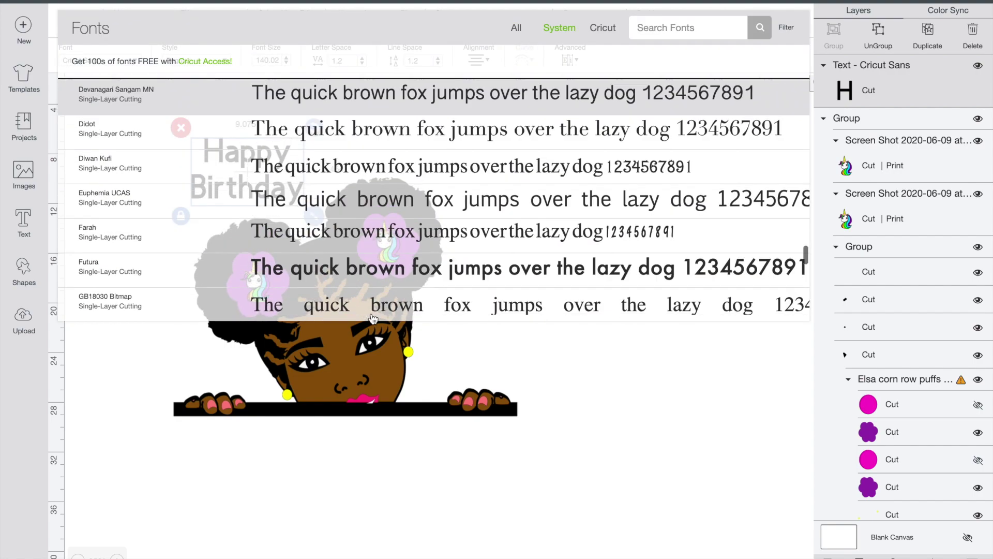
scroll(372, 317, down, 20)
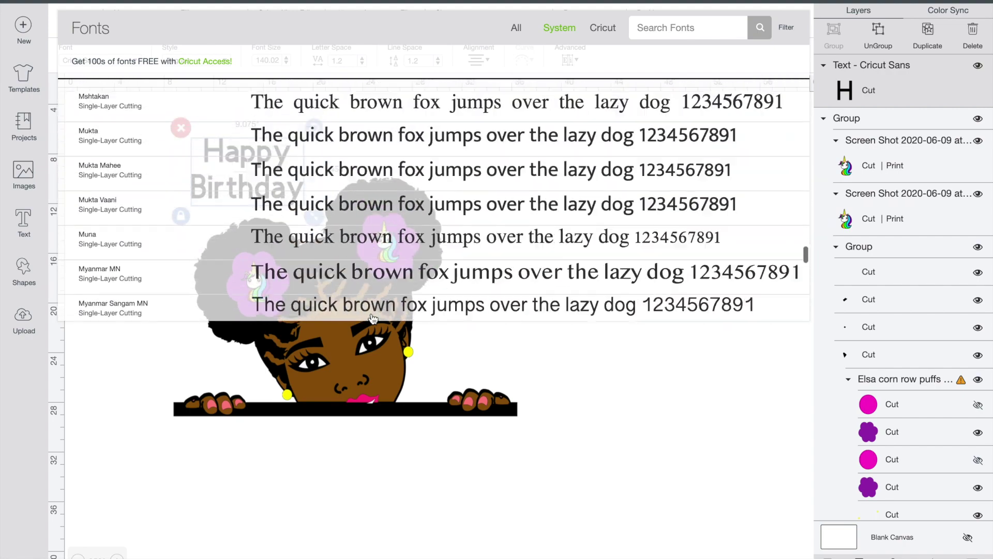
click(361, 162)
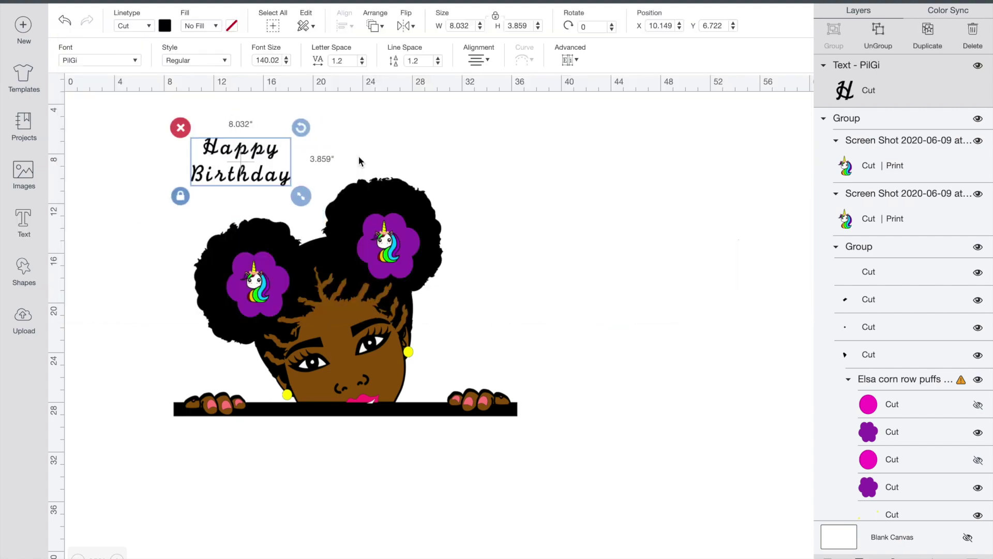
- Change the Happy Birthday text to the SignPainter font with a letter space of -1
click(118, 66)
scroll(373, 207, down, 5)
click(372, 269)
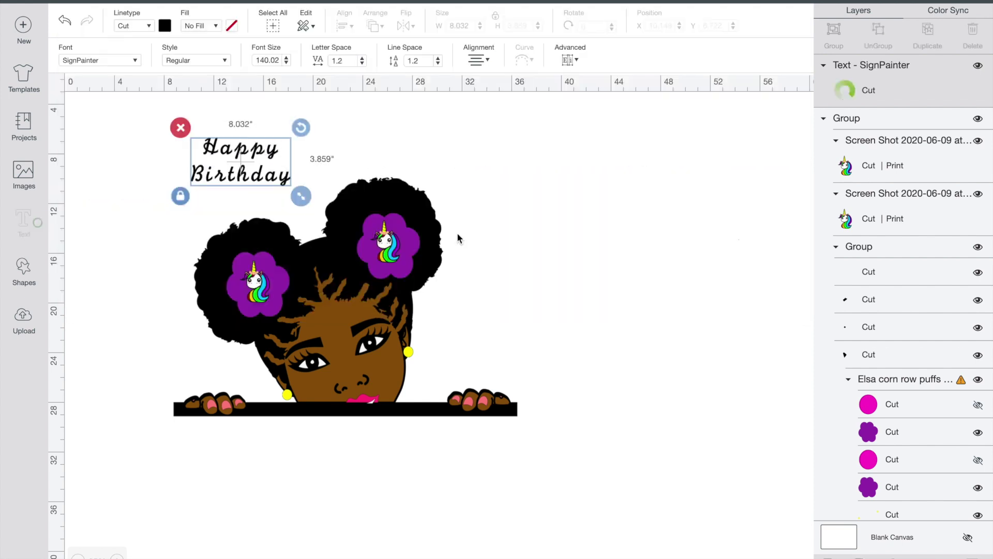
drag(362, 63, 363, 64)
click(363, 63)
click(362, 63)
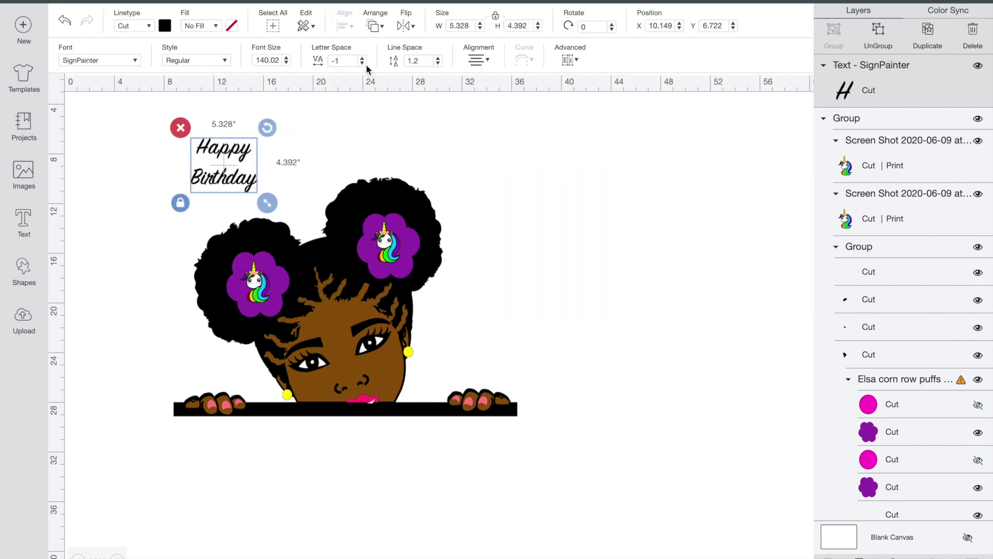
- Enlarge the Happy Birthday text to about 13.3 by 10.9 inches above the girl's left puff and color it purple
click(482, 194)
click(233, 177)
drag(267, 203, 366, 284)
drag(309, 179, 284, 156)
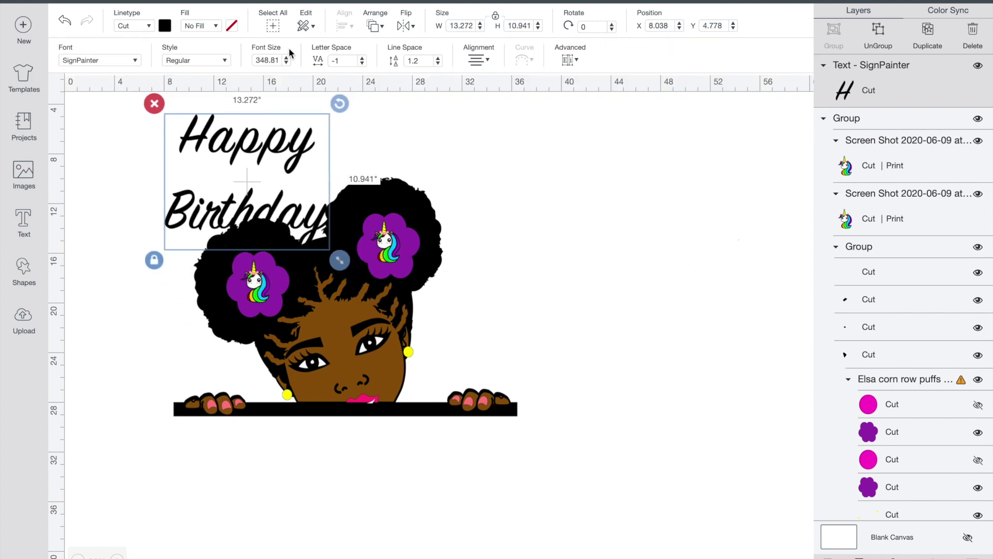
click(165, 25)
click(281, 73)
drag(287, 224, 268, 207)
- Add the child's first name as a separate text and tighten its letter spacing
click(24, 222)
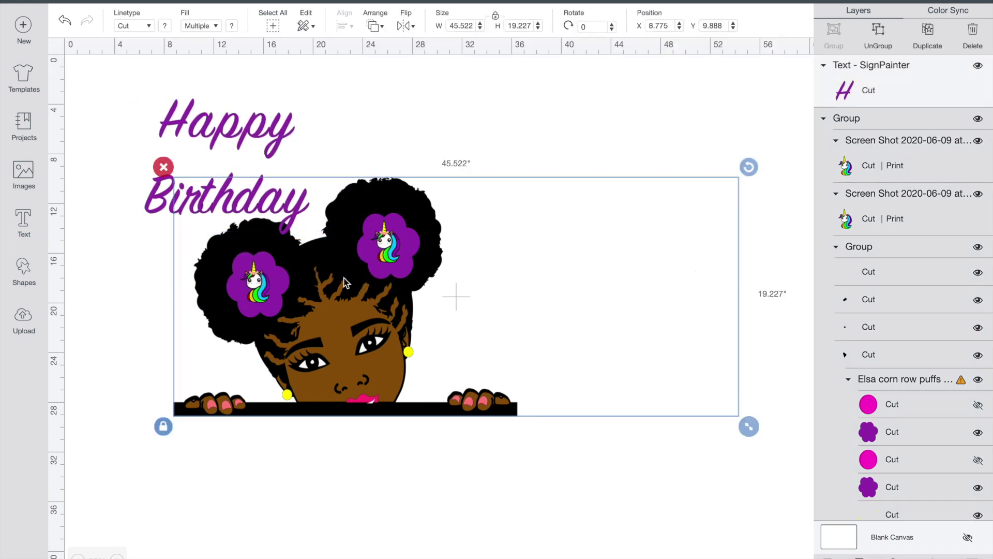
text(Raegan)
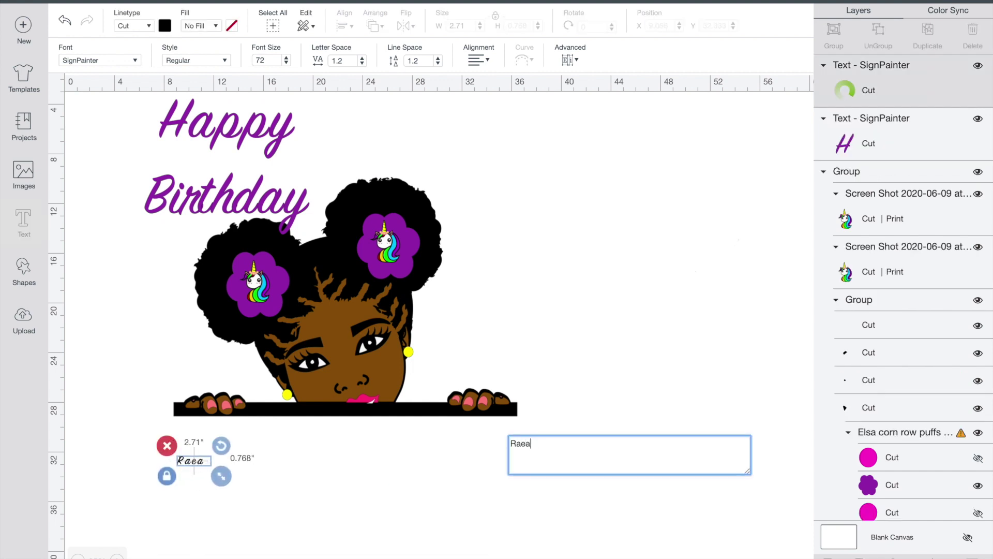
click(362, 63)
click(362, 64)
click(362, 64)
click(362, 64)
click(363, 64)
click(362, 64)
- Enlarge the name text to span the width of the black ledge, place it beneath, and color it purple
click(271, 501)
click(195, 461)
drag(231, 479, 282, 486)
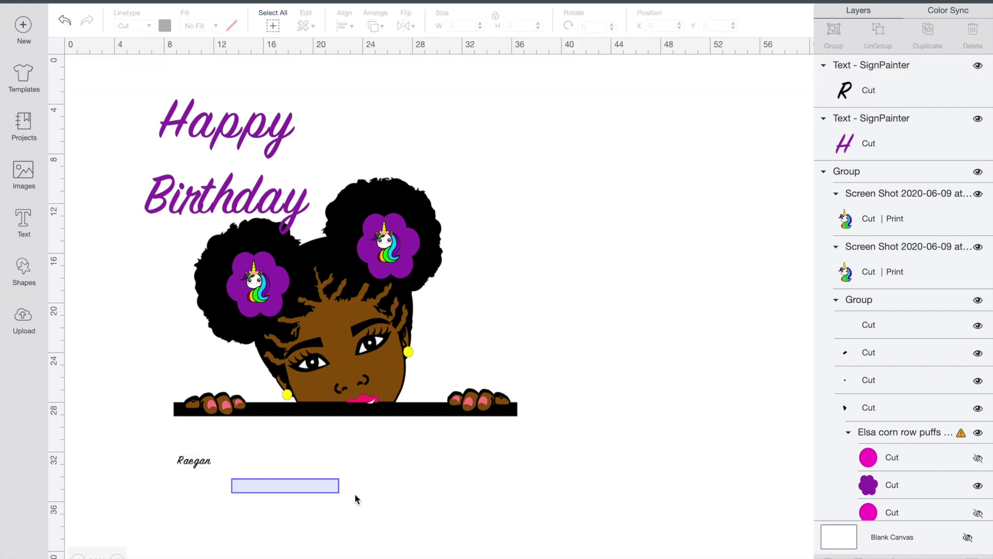
click(196, 464)
drag(221, 479, 533, 558)
drag(476, 509, 471, 473)
click(164, 26)
click(284, 82)
click(565, 192)
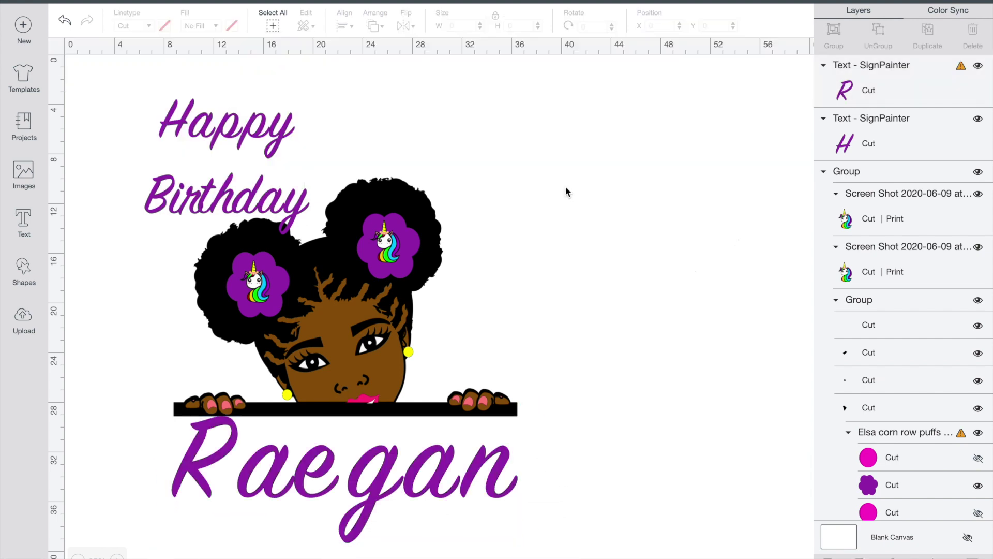
- Tighten the name's letter spacing and weld its letters into one shape
click(327, 417)
click(362, 63)
click(363, 63)
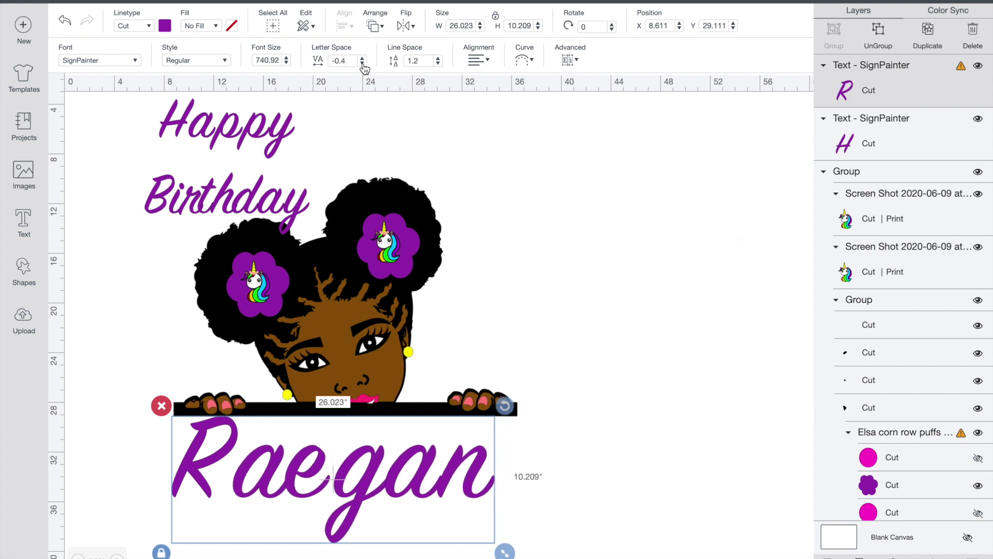
click(362, 63)
click(860, 558)
- Enlarge the welded name and reposition it beneath the black ledge
drag(478, 553, 526, 548)
drag(476, 481, 474, 483)
click(263, 211)
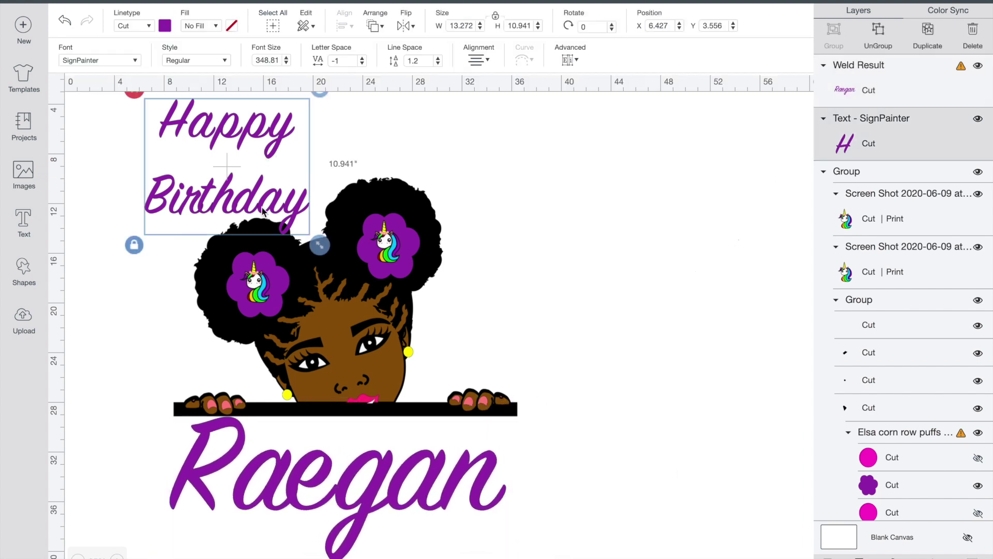
- Add a purple number 5, about 13.7 by 15.9 inches, to the right of the girl's head
click(22, 223)
text(5)
drag(248, 509, 510, 255)
drag(558, 309, 619, 381)
drag(595, 331, 575, 340)
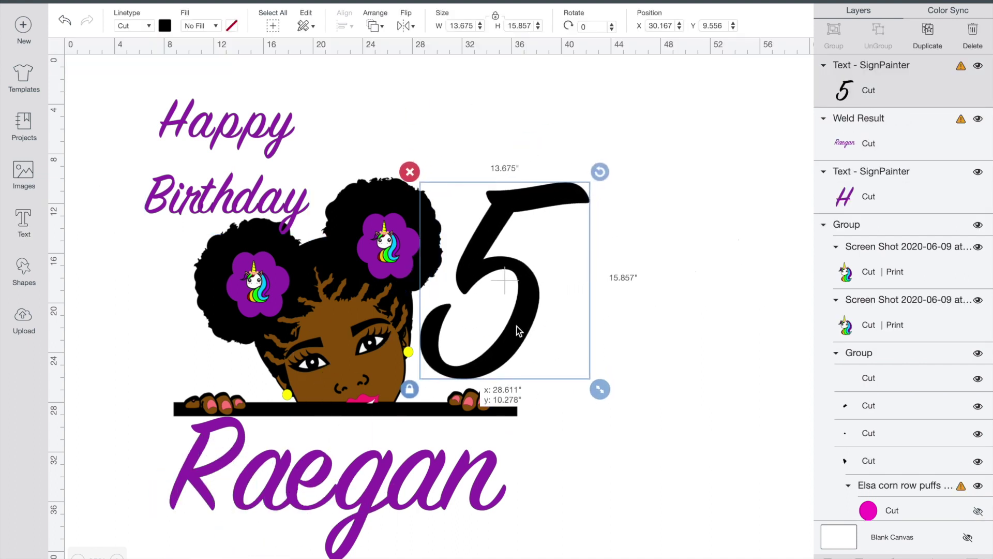
click(164, 25)
click(282, 74)
click(83, 310)
- Put Happy Birthday on one line with Love,Bestie on the second, and set the letter space to -0.3
double_click(281, 211)
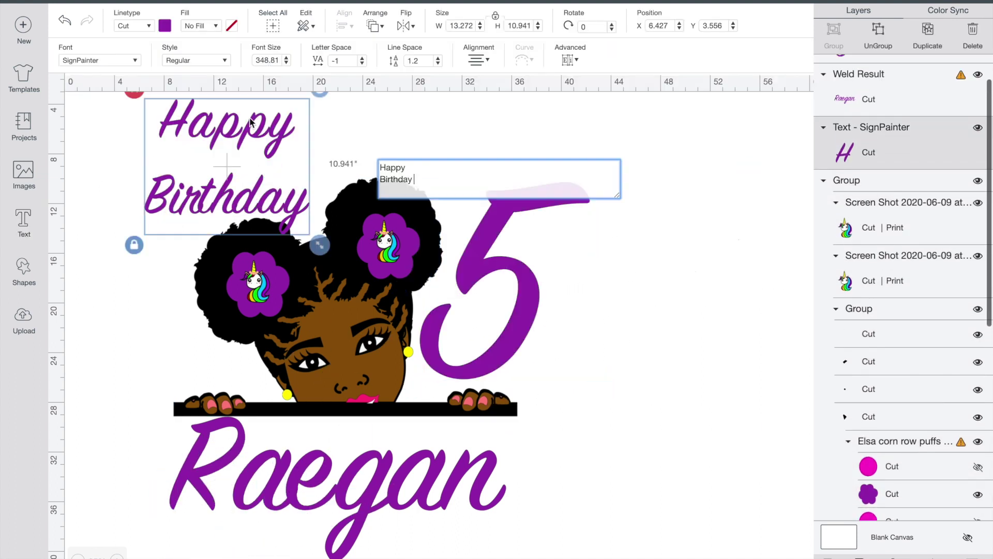
click(380, 181)
key(BackSpace)
key(Return)
text(LoveBestie)
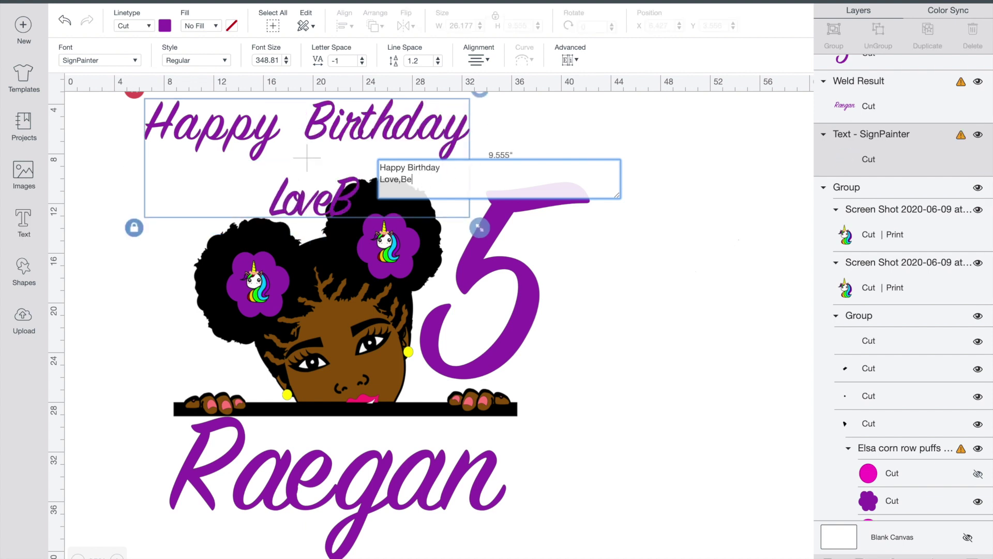
click(665, 313)
click(362, 58)
click(361, 58)
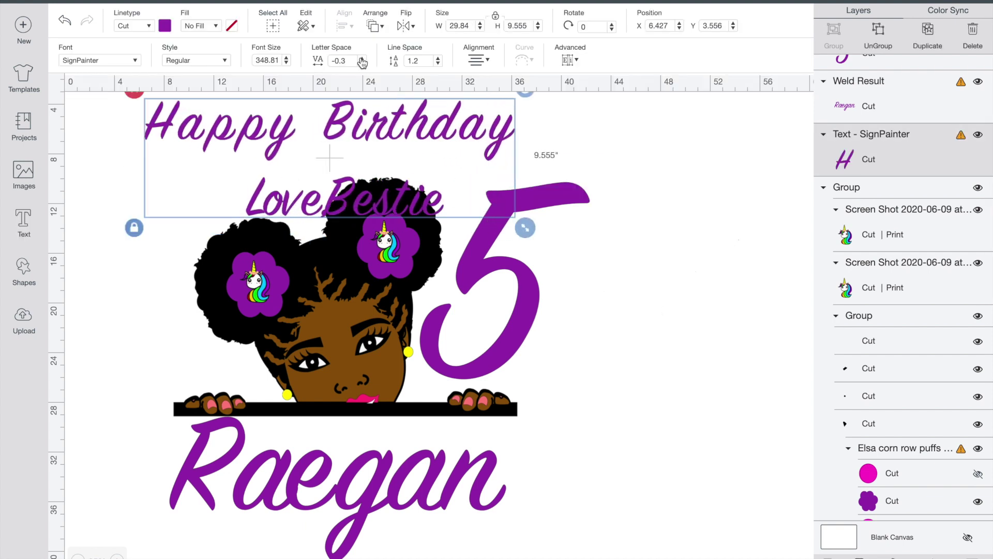
- Remove the Love,Bestie line from the Happy Birthday text
double_click(362, 120)
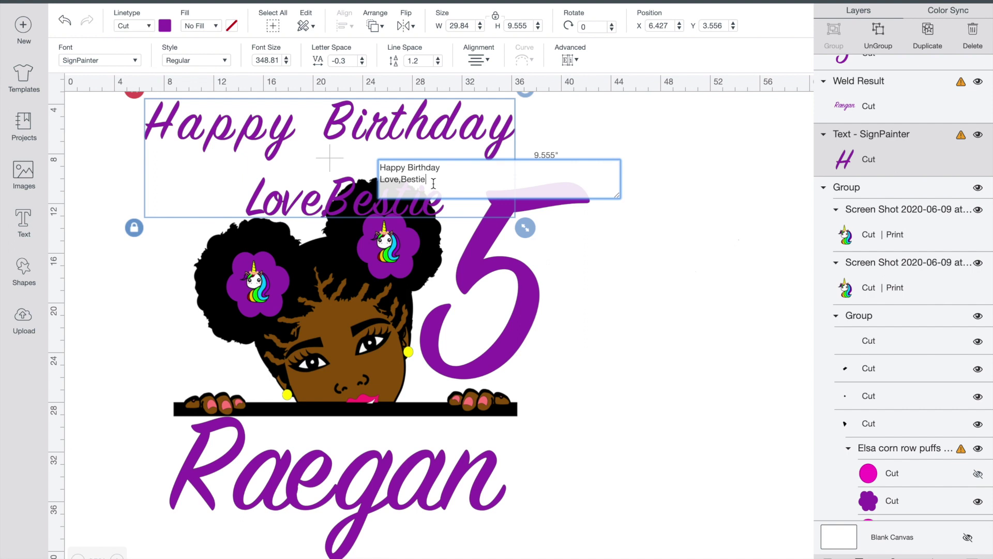
key(BackSpace)
click(437, 63)
- Adjust the Happy Birthday letter spacing and weld the text into one shape above the girl's head
click(362, 63)
click(363, 63)
click(362, 58)
click(362, 58)
click(363, 58)
click(362, 64)
click(362, 63)
click(362, 63)
click(465, 223)
drag(434, 120, 435, 110)
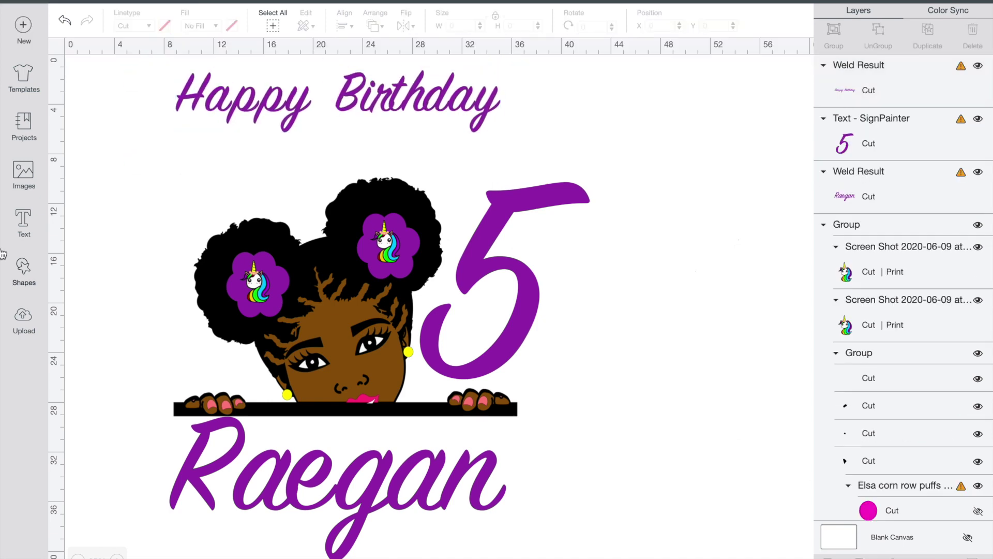
- Add a separate Love,Bestie text in purple, enlarged and placed beneath the Happy Birthday line
click(24, 222)
click(179, 458)
text(Love,Bestie)
drag(189, 462, 295, 140)
drag(351, 154, 445, 167)
click(165, 27)
click(282, 75)
- Tighten the letter spacing of the Love,Bestie text until its letters sit close together
click(362, 63)
click(362, 64)
click(362, 63)
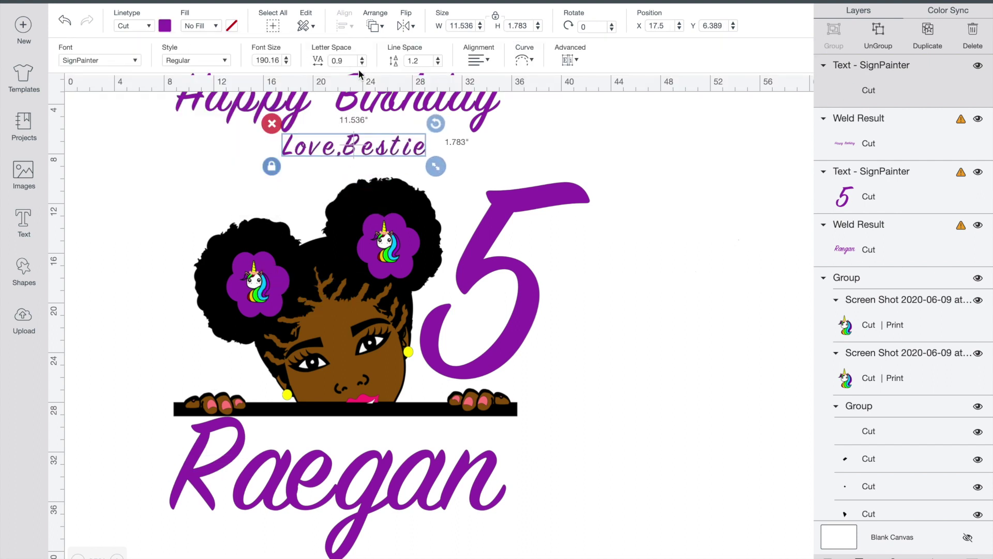
click(362, 63)
click(362, 64)
click(362, 64)
click(362, 63)
double_click(362, 63)
click(362, 63)
click(362, 63)
- Lower Happy Birthday closer to the girl's head and place Love,Bestie directly beneath it, roughly centred
drag(389, 153, 428, 169)
drag(401, 102, 392, 135)
click(659, 143)
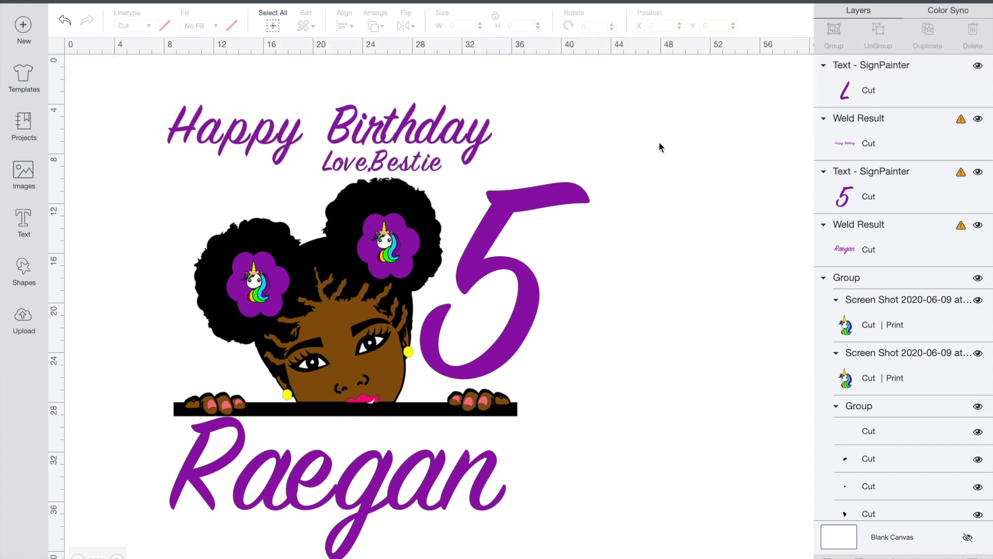
mouse_move(378, 174)
mouse_down()
mouse_move(391, 348)
mouse_move(387, 553)
mouse_move(438, 537)
mouse_move(316, 152)
mouse_move(364, 162)
mouse_up()
click(606, 440)
click(631, 309)
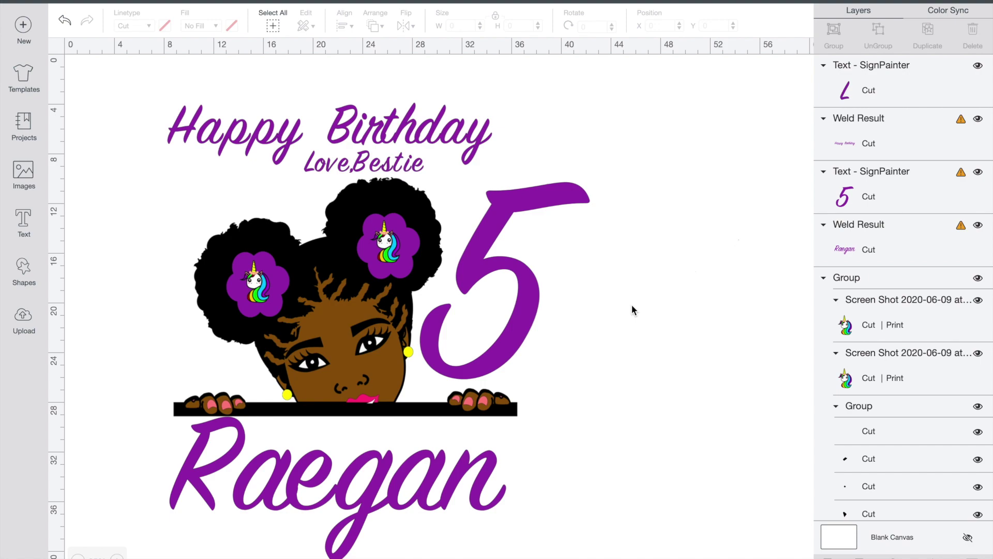
- Capture the whole finished design as a screenshot, switch to Silhouette Studio and open the captured image there
drag(125, 74, 610, 556)
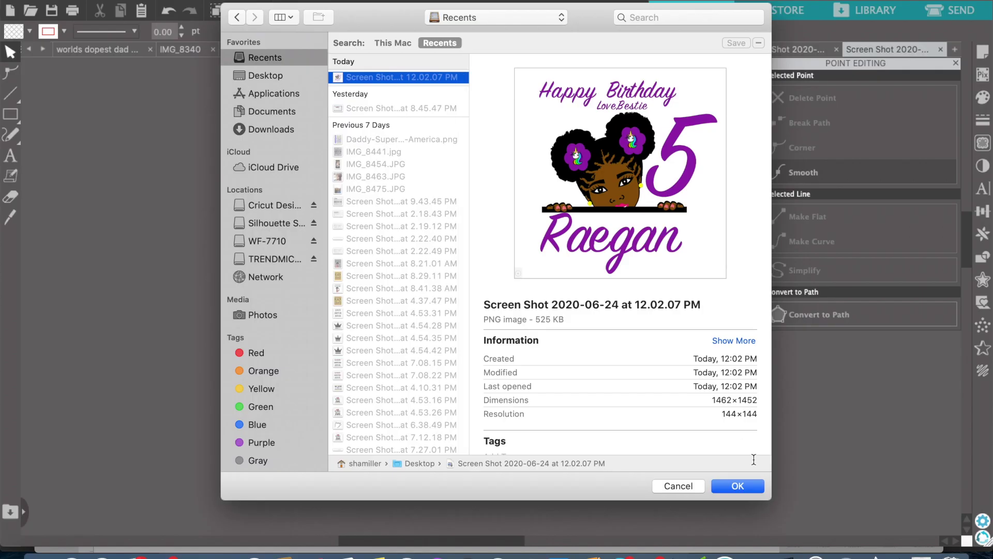
click(745, 484)
- Resize the design image to a height of 15 in and place it over the upper part of the page
click(449, 176)
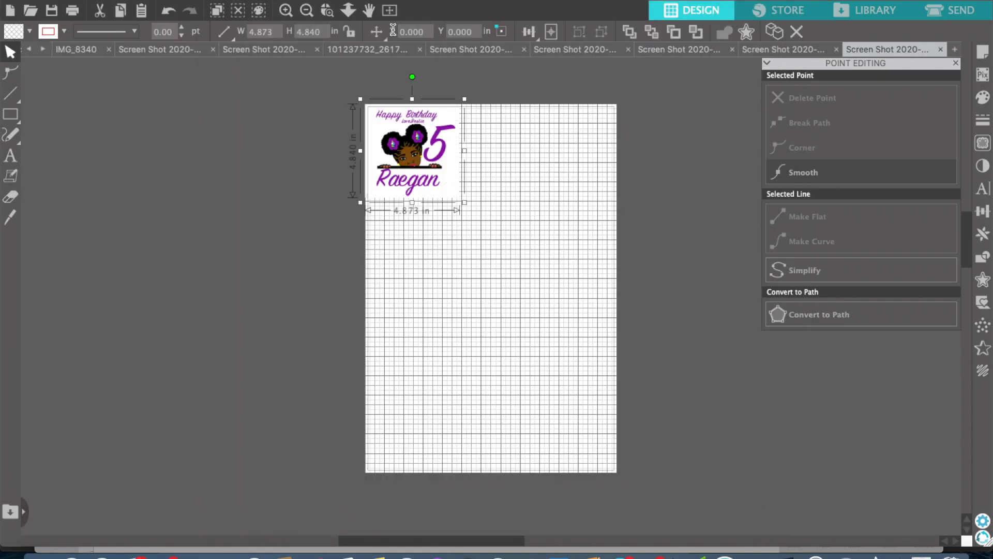
key(Tab)
text(15)
key(Return)
drag(664, 459, 423, 177)
drag(422, 218, 486, 299)
click(513, 438)
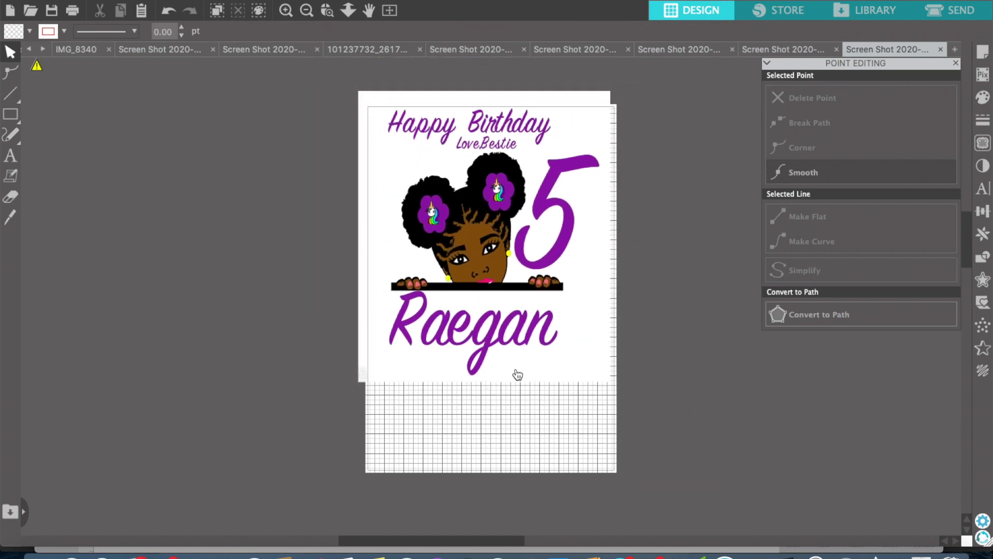
- Stretch the image slightly wider on both sides to cover the page width, and mirror it horizontally for printing
click(509, 373)
drag(616, 240, 625, 238)
click(160, 0)
mouse_move(275, 0)
click(448, 1)
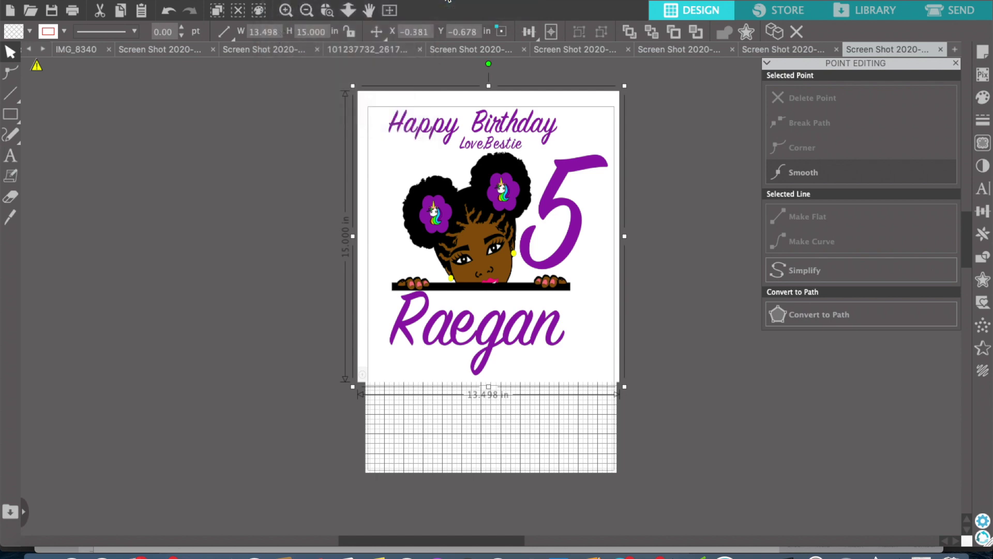
drag(358, 237, 355, 236)
drag(548, 295, 548, 299)
click(282, 142)
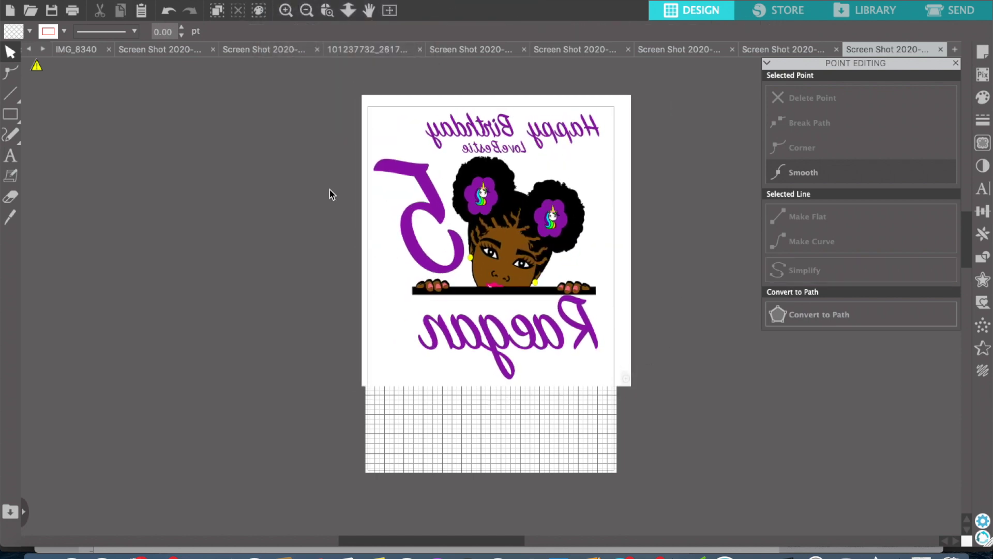
- Print one copy of the mirrored design on the EPSON WF-7710 Series with Photo Matte Paper at Best quality
click(553, 230)
click(193, 185)
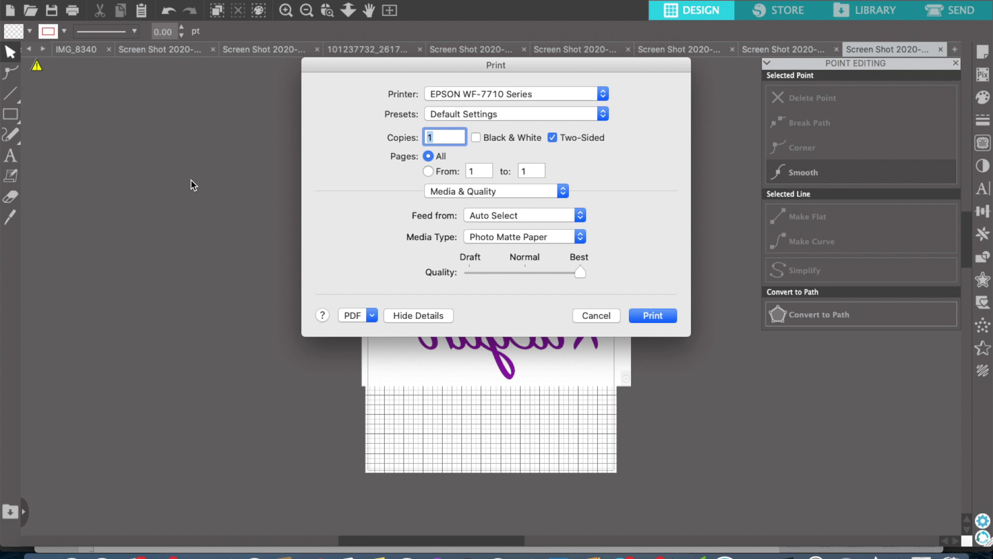
click(655, 319)
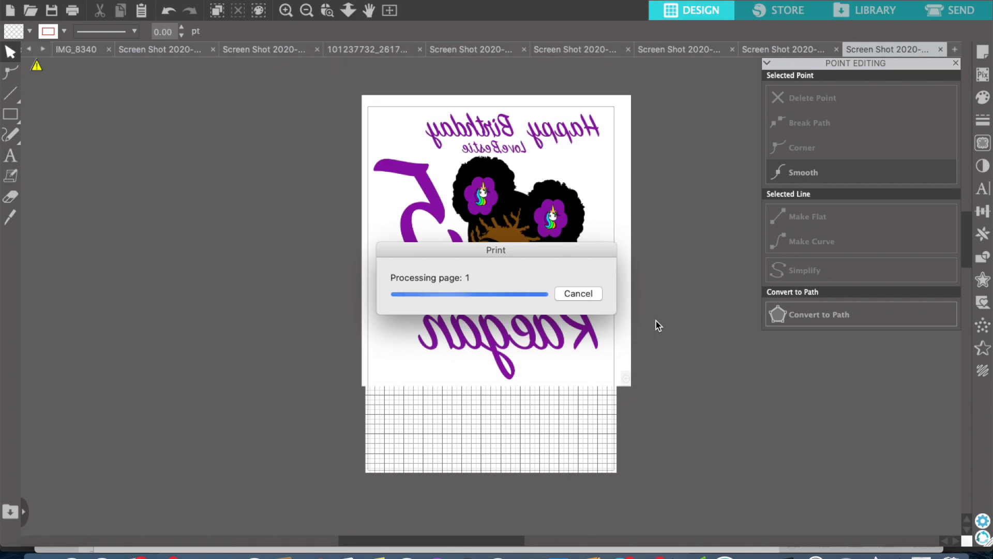